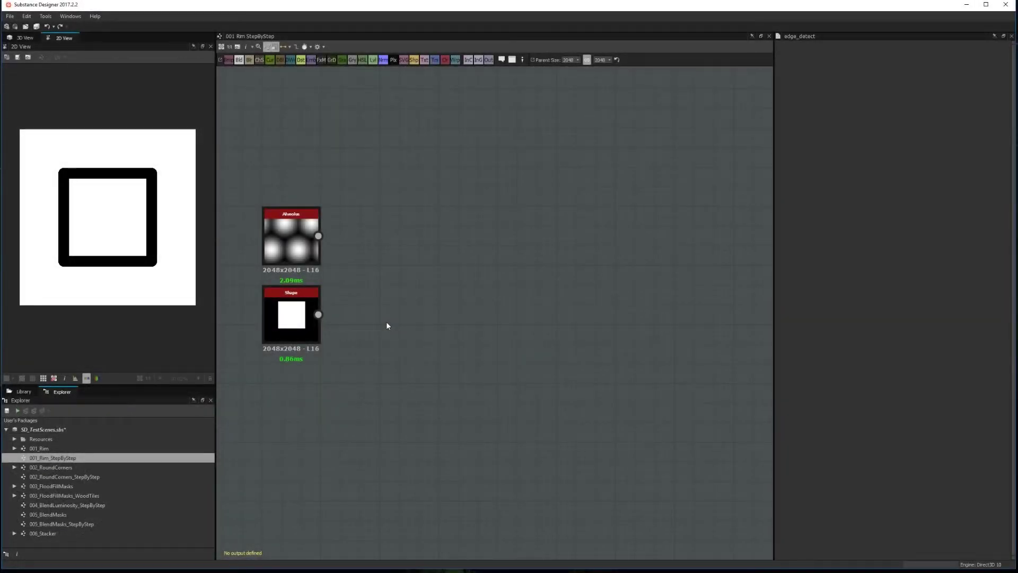
Add an Edge Detect node and feed the square Shape into it
{"action": "key", "text": "space"}
{"action": "type", "text": "edge"}
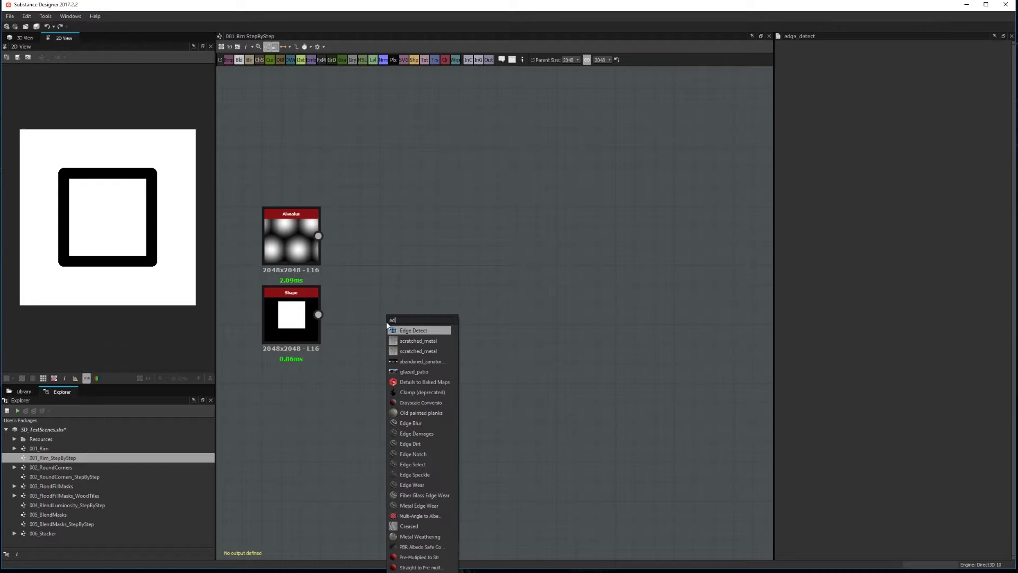
{"action": "key", "text": "Return"}
{"action": "left_click_drag", "start_coordinate": [318, 315], "coordinate": [363, 314]}
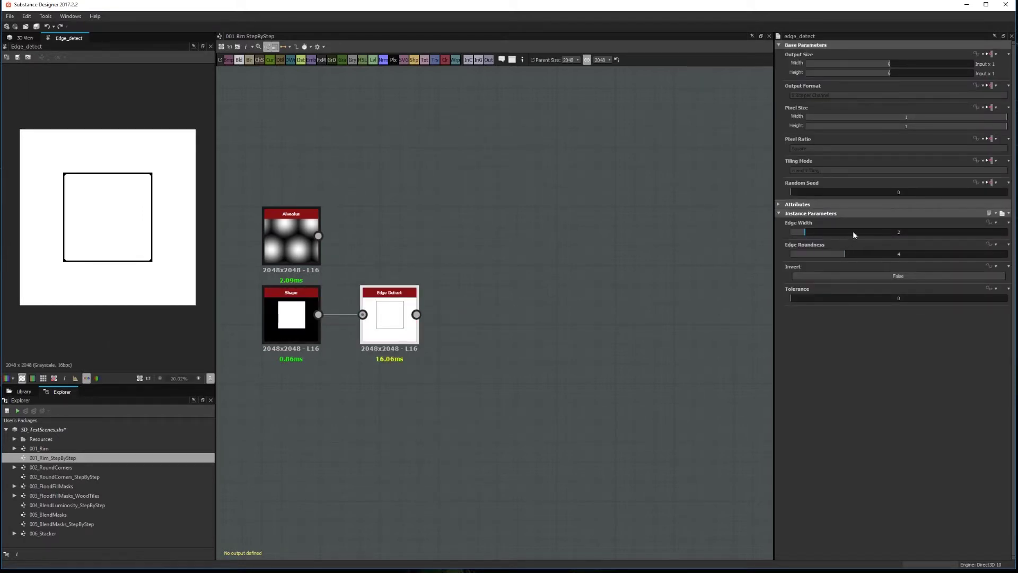
Widen the Edge Detect outline to about 11.71 and try rounder, then sharp, corners
{"action": "left_click_drag", "start_coordinate": [854, 233], "coordinate": [944, 232]}
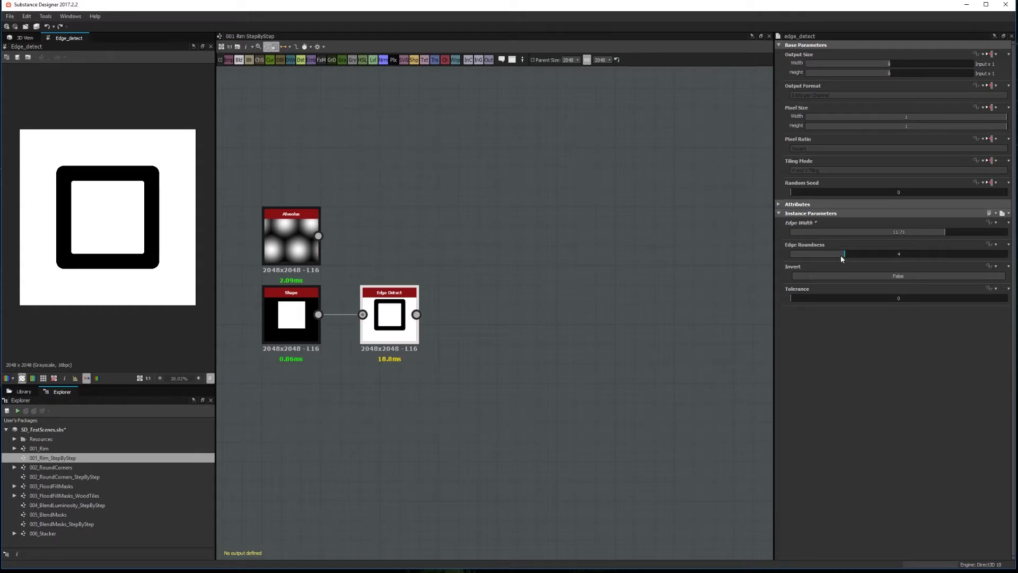
{"action": "left_click_drag", "start_coordinate": [841, 255], "coordinate": [907, 254]}
{"action": "left_click_drag", "start_coordinate": [795, 254], "coordinate": [765, 253]}
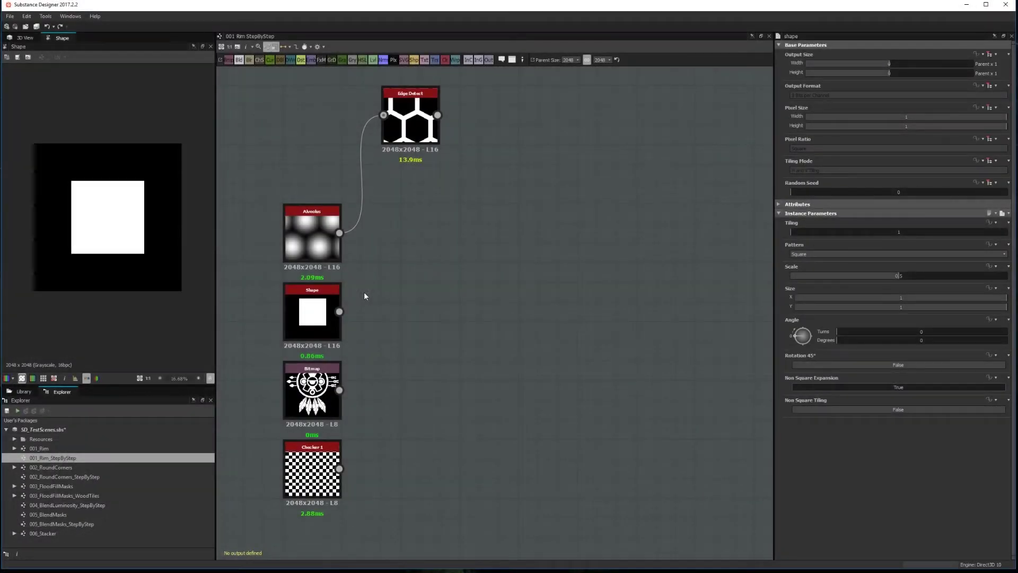
Add a Transformation 2D node after the Shape with Tiling Mode set to No Tiling
{"action": "right_click", "coordinate": [400, 312]}
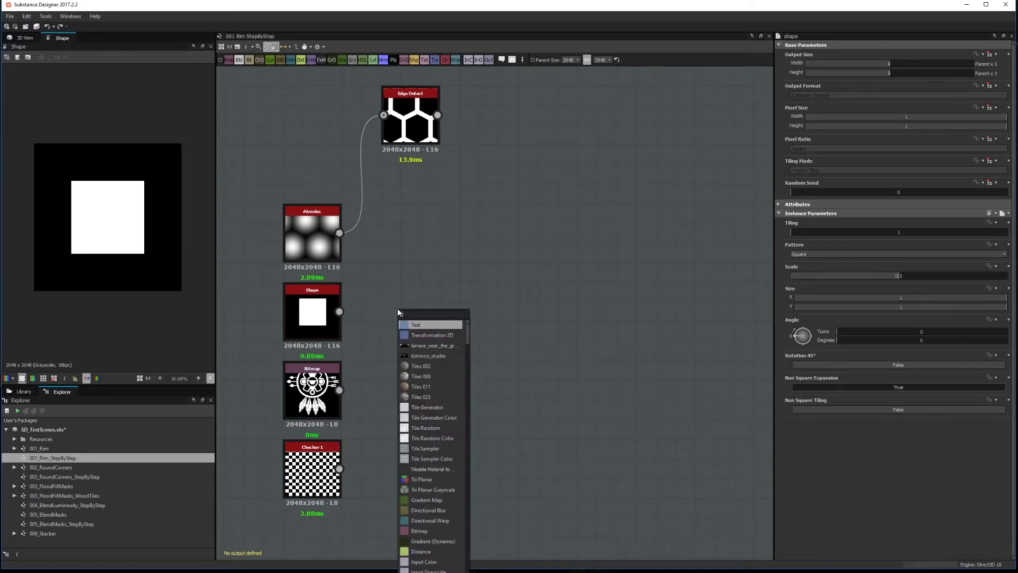
{"action": "left_click", "coordinate": [405, 324]}
{"action": "left_click_drag", "start_coordinate": [339, 312], "coordinate": [410, 324]}
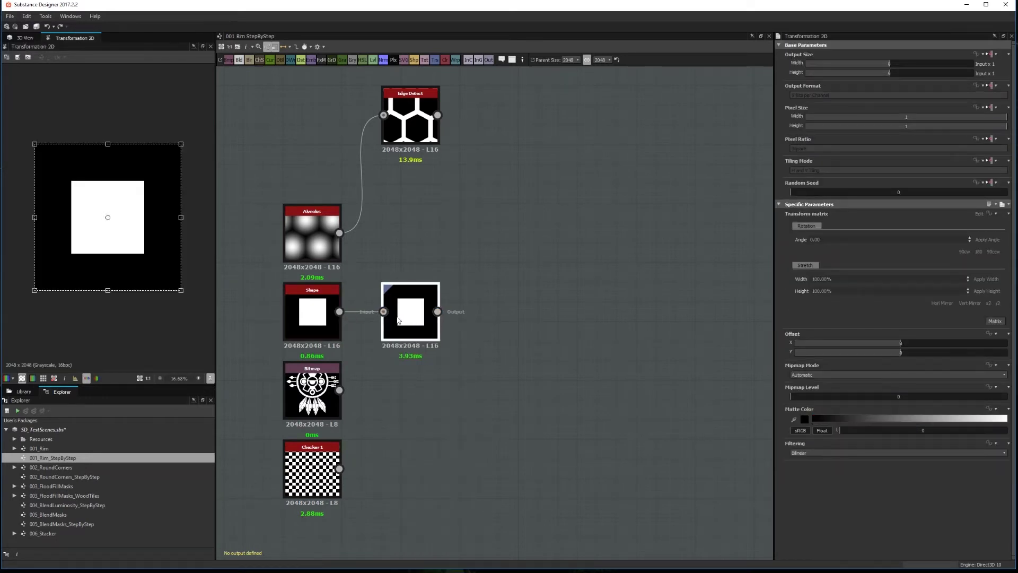
{"action": "left_click", "coordinate": [989, 160]}
{"action": "left_click", "coordinate": [985, 191]}
{"action": "left_click", "coordinate": [907, 170]}
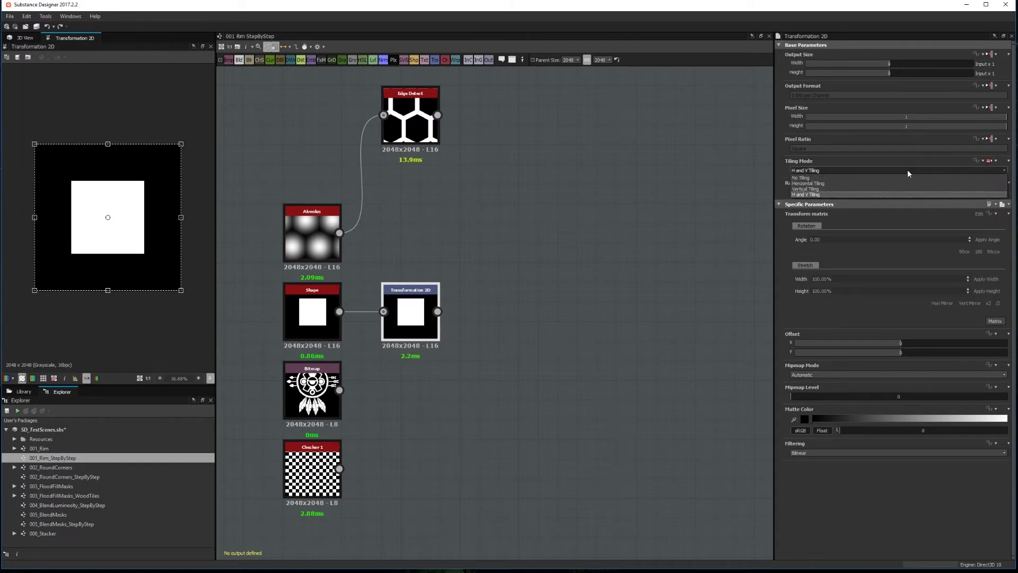
{"action": "left_click", "coordinate": [894, 182]}
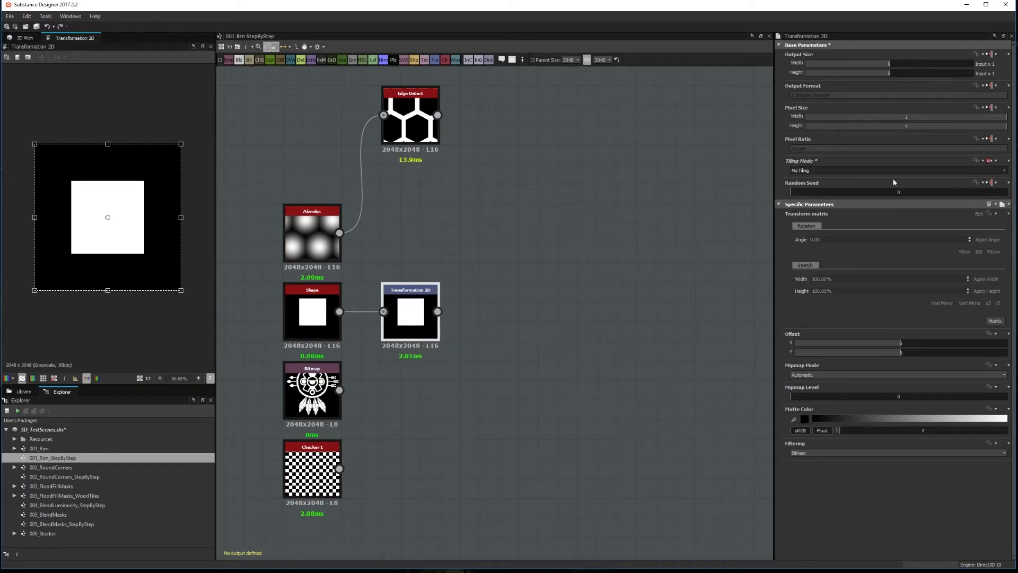
Feed the transformed square into a Subtract-mode Blend and scale it up to reveal the rim
{"action": "right_click", "coordinate": [491, 318]}
{"action": "left_click", "coordinate": [501, 322]}
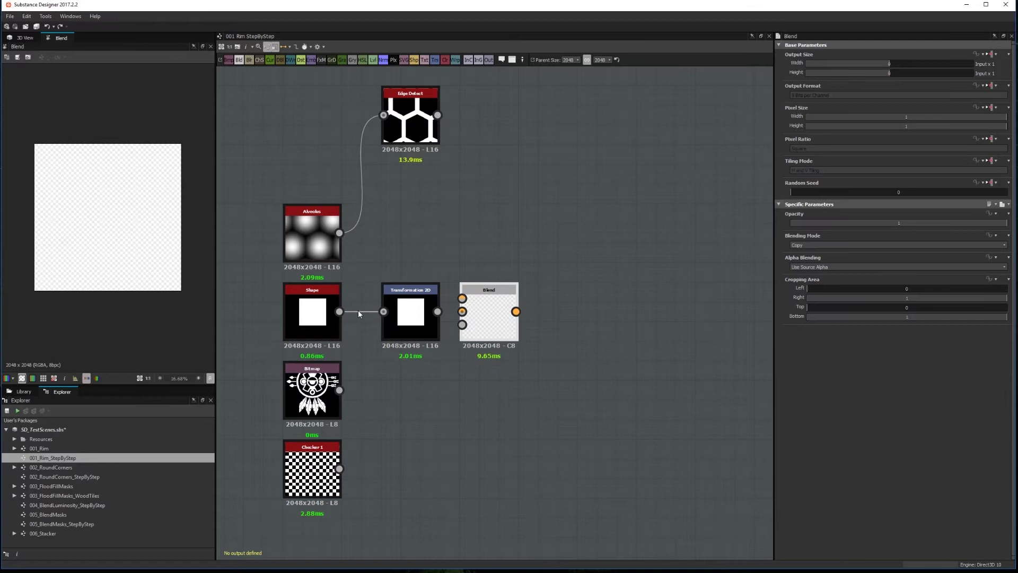
{"action": "mouse_move", "coordinate": [463, 299]}
{"action": "left_mouse_down"}
{"action": "mouse_move", "coordinate": [438, 311]}
{"action": "mouse_move", "coordinate": [463, 312]}
{"action": "left_mouse_up"}
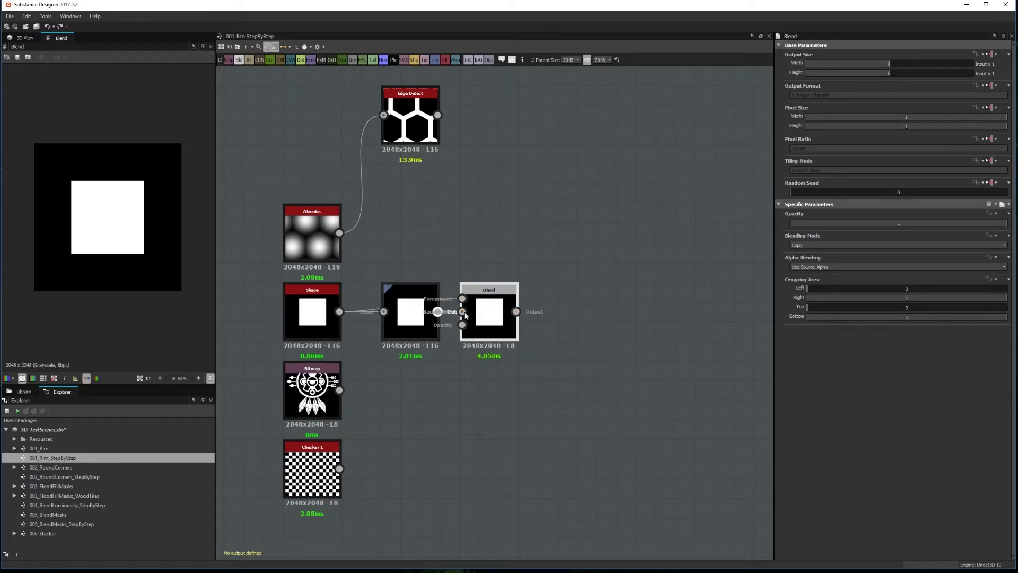
{"action": "left_click", "coordinate": [829, 244]}
{"action": "left_click", "coordinate": [824, 263]}
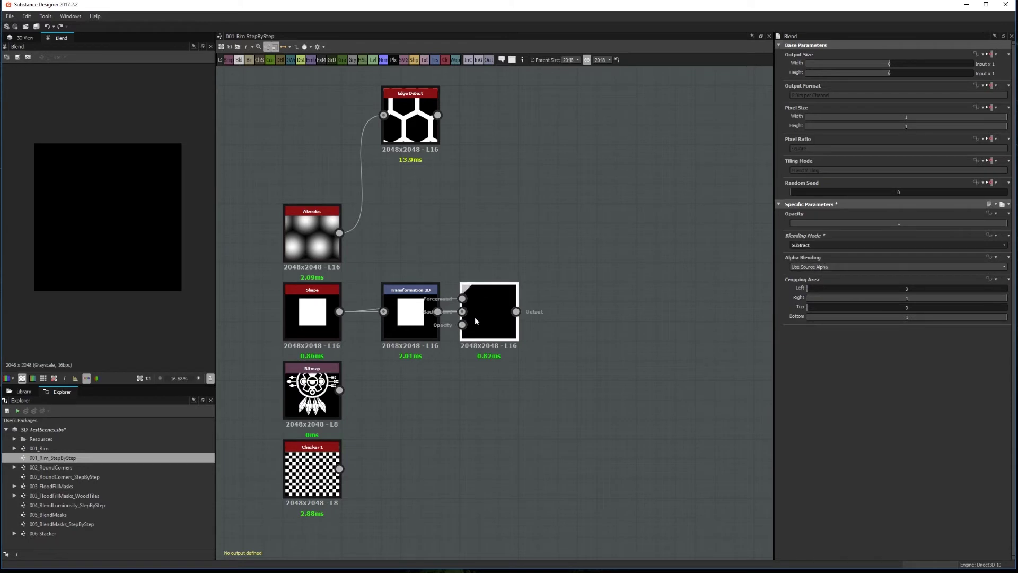
{"action": "left_click", "coordinate": [413, 321]}
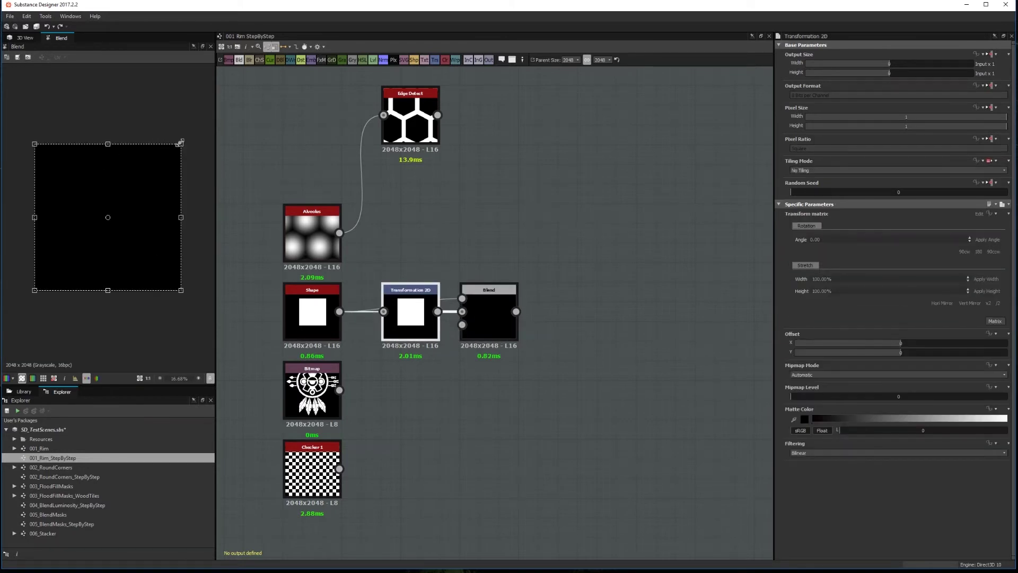
{"action": "left_click_drag", "start_coordinate": [181, 142], "coordinate": [210, 125]}
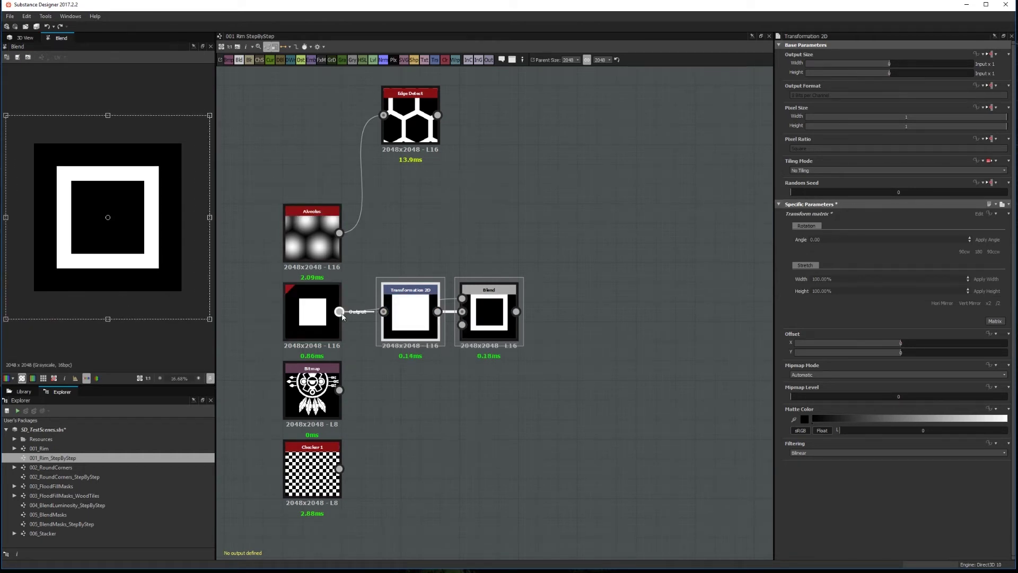
Test the rim setup with Checker, Bitmap and Alveolus inputs, then reconnect the square Shape
{"action": "left_click", "coordinate": [367, 384]}
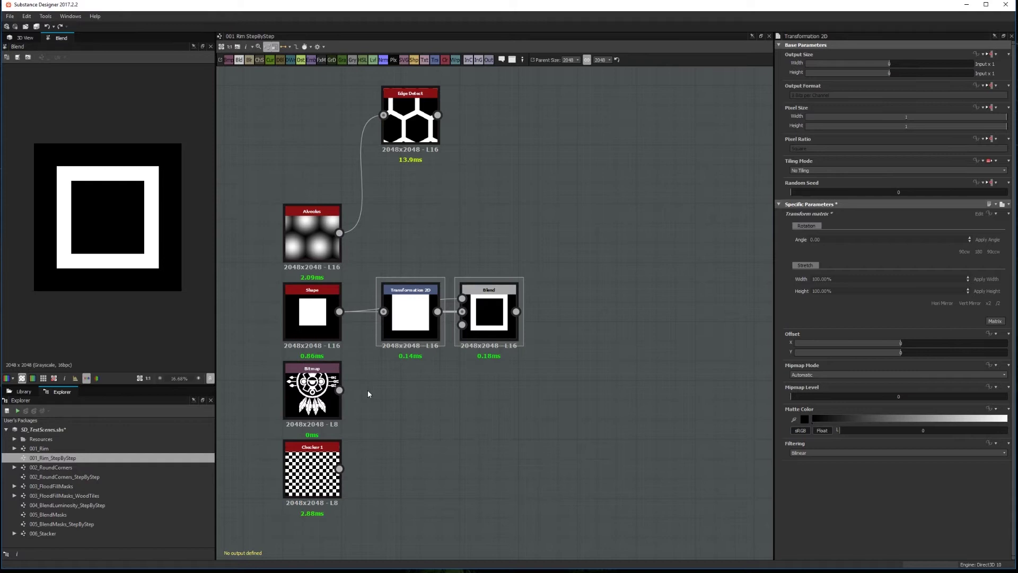
{"action": "left_click_drag", "start_coordinate": [340, 468], "coordinate": [384, 311]}
{"action": "left_click_drag", "start_coordinate": [340, 469], "coordinate": [462, 298]}
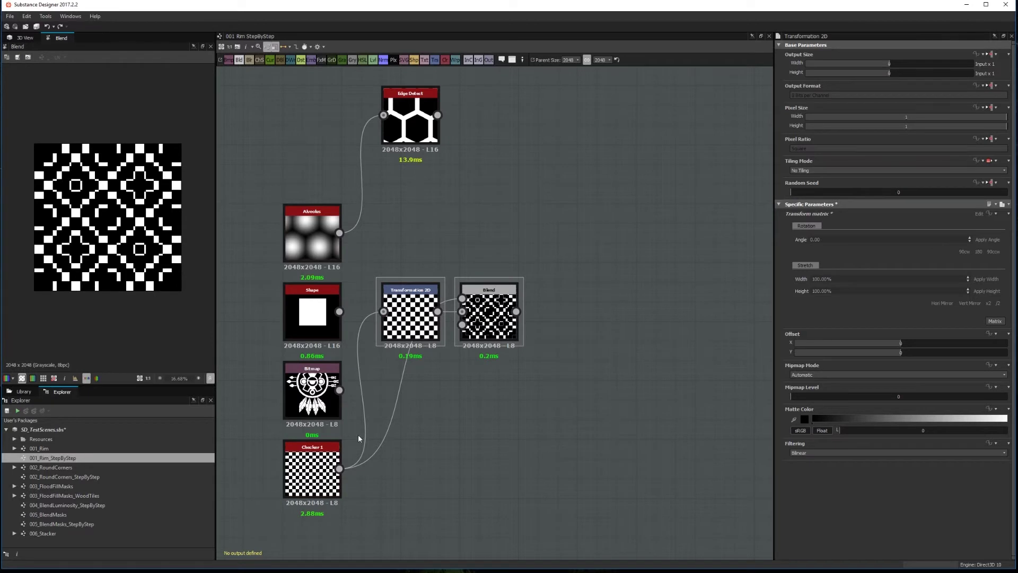
{"action": "left_click_drag", "start_coordinate": [340, 390], "coordinate": [383, 312]}
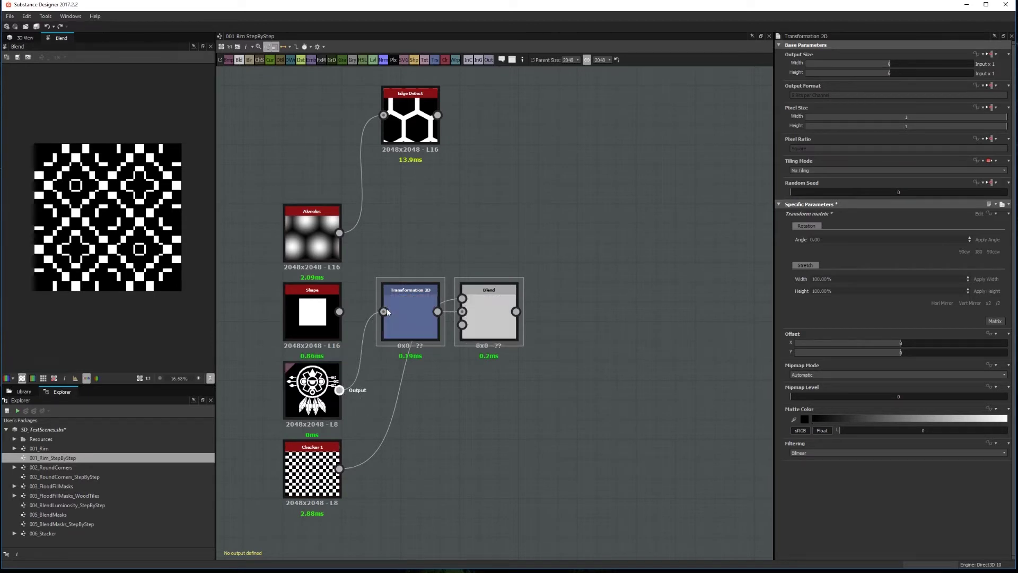
{"action": "left_click_drag", "start_coordinate": [340, 390], "coordinate": [463, 299]}
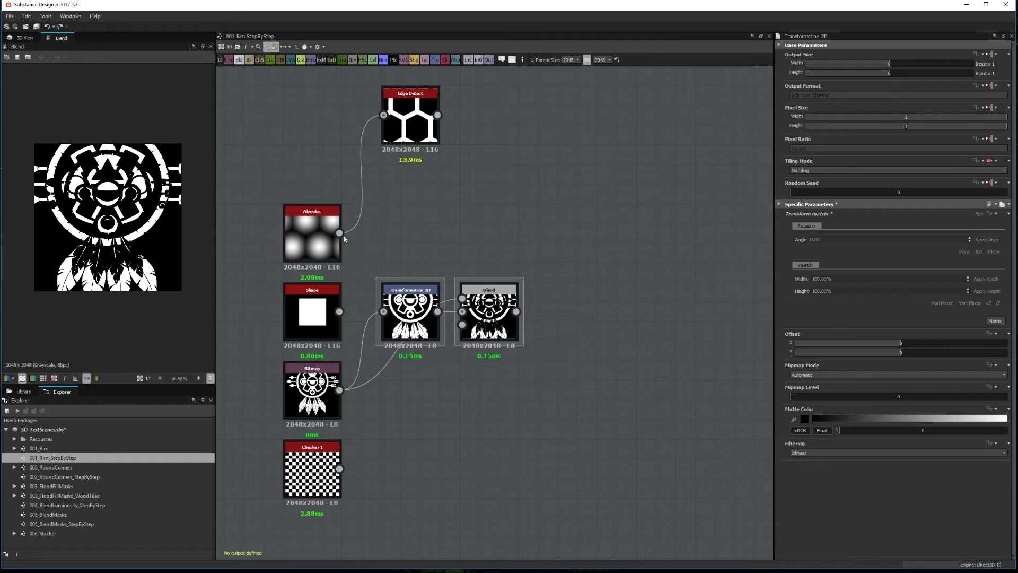
{"action": "left_click_drag", "start_coordinate": [339, 232], "coordinate": [384, 311]}
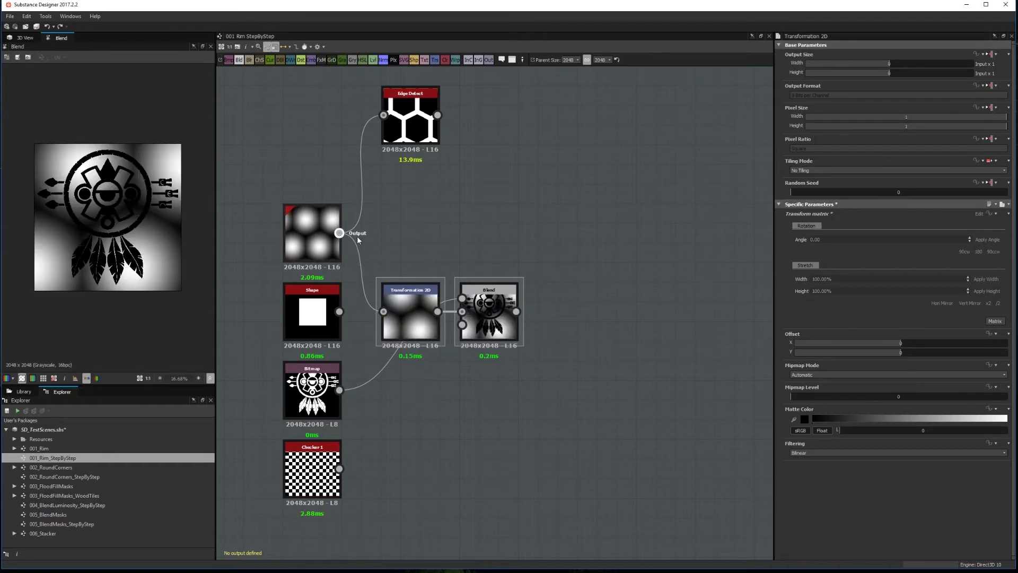
{"action": "left_click_drag", "start_coordinate": [339, 232], "coordinate": [463, 298]}
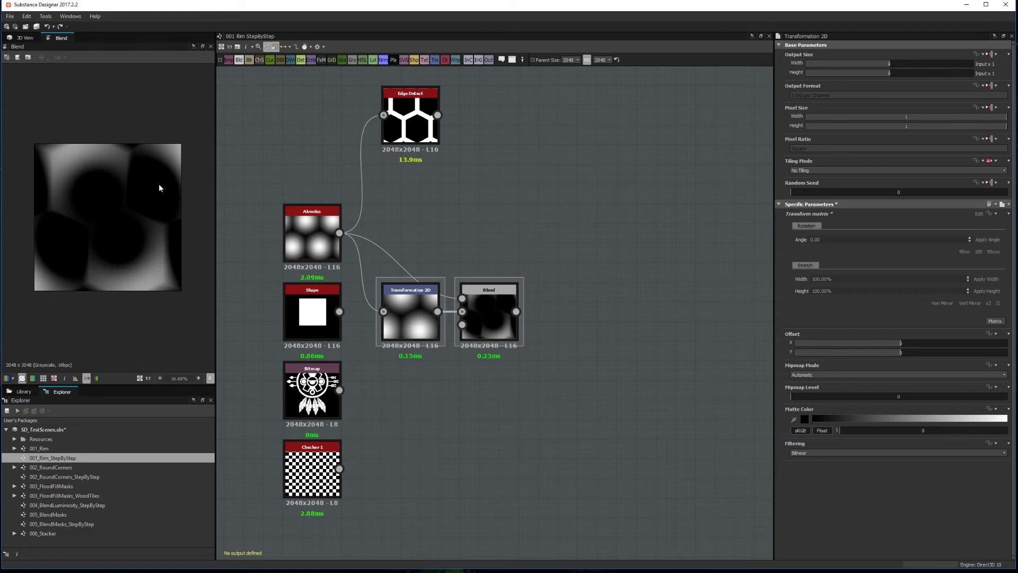
{"action": "left_click_drag", "start_coordinate": [339, 311], "coordinate": [460, 300]}
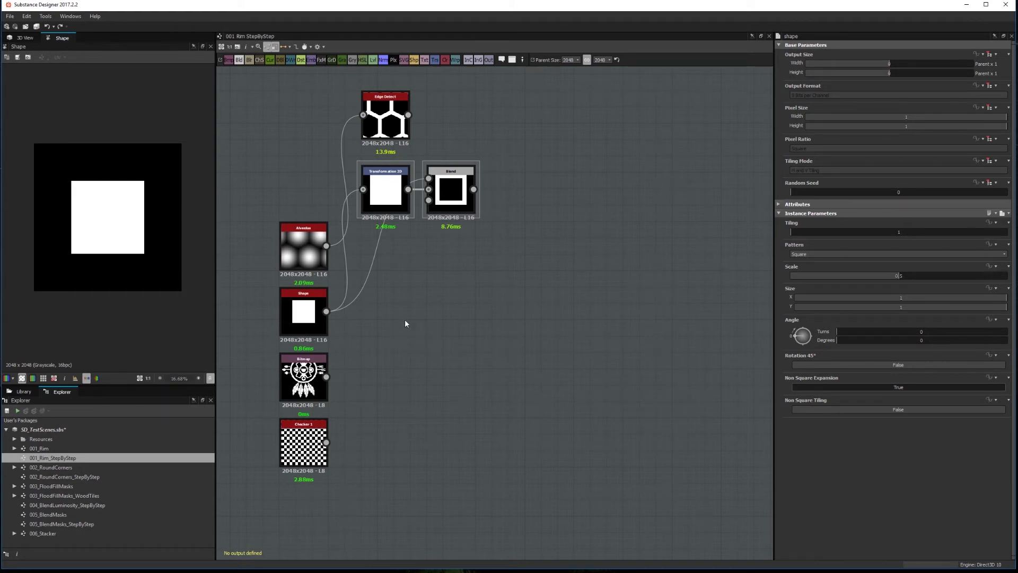
Add a Levels node fed by the square Shape
{"action": "key", "text": "space"}
{"action": "type", "text": "levels"}
{"action": "key", "text": "Return"}
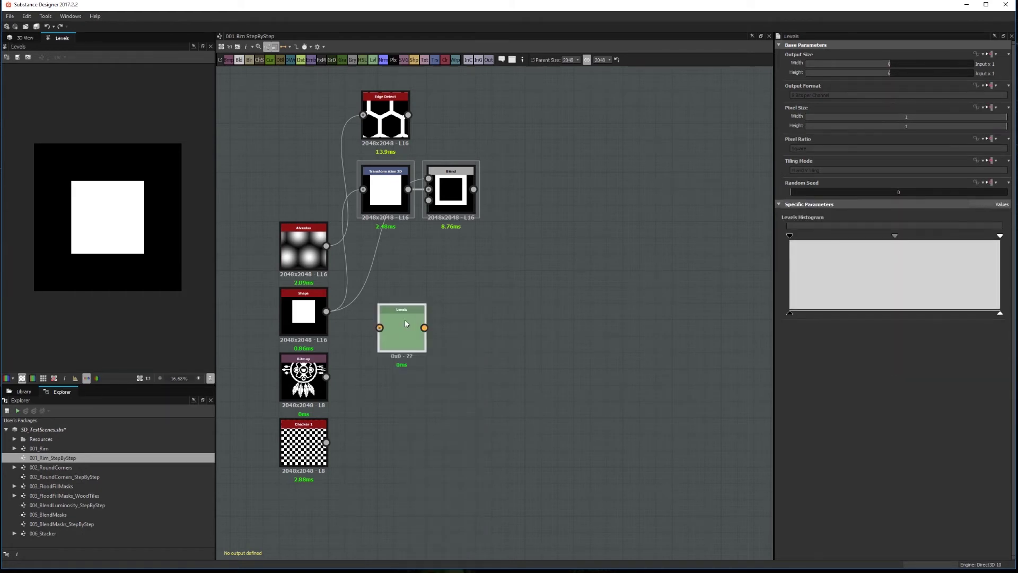
{"action": "left_click_drag", "start_coordinate": [326, 311], "coordinate": [380, 327]}
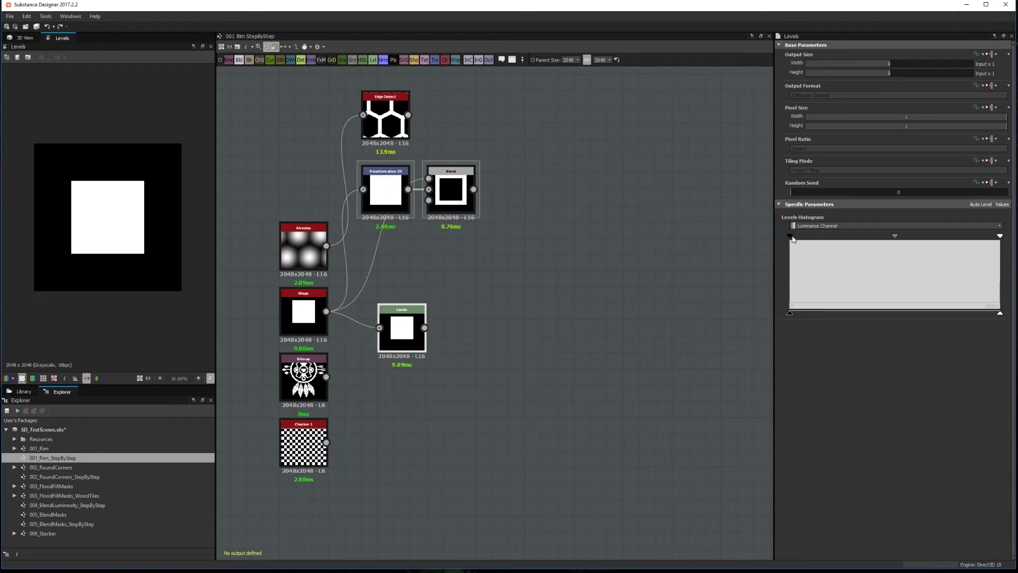
Set Level In Low and Level In High both to 0.5
{"action": "left_click_drag", "start_coordinate": [792, 238], "coordinate": [840, 238]}
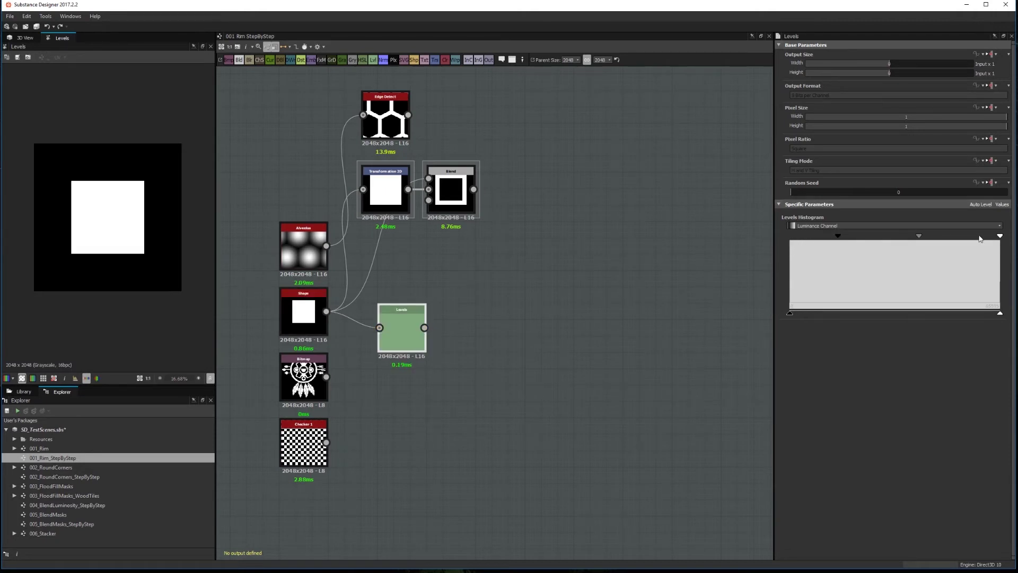
{"action": "left_click_drag", "start_coordinate": [999, 237], "coordinate": [955, 239]}
{"action": "left_click", "coordinate": [1001, 204]}
{"action": "double_click", "coordinate": [900, 228]}
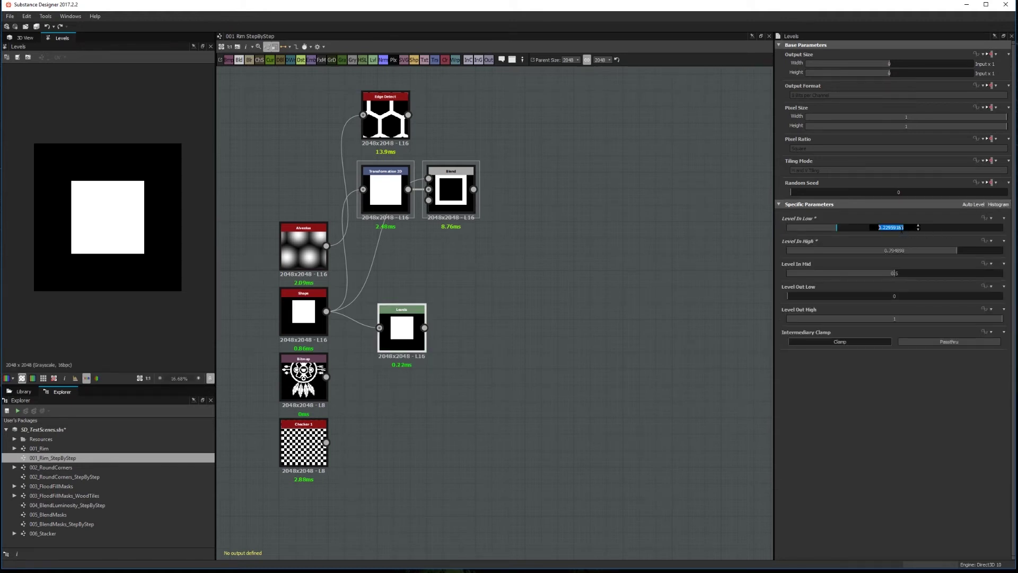
{"action": "type", "text": "0.5"}
{"action": "key", "text": "Tab"}
{"action": "type", "text": "0.5"}
{"action": "key", "text": "Return"}
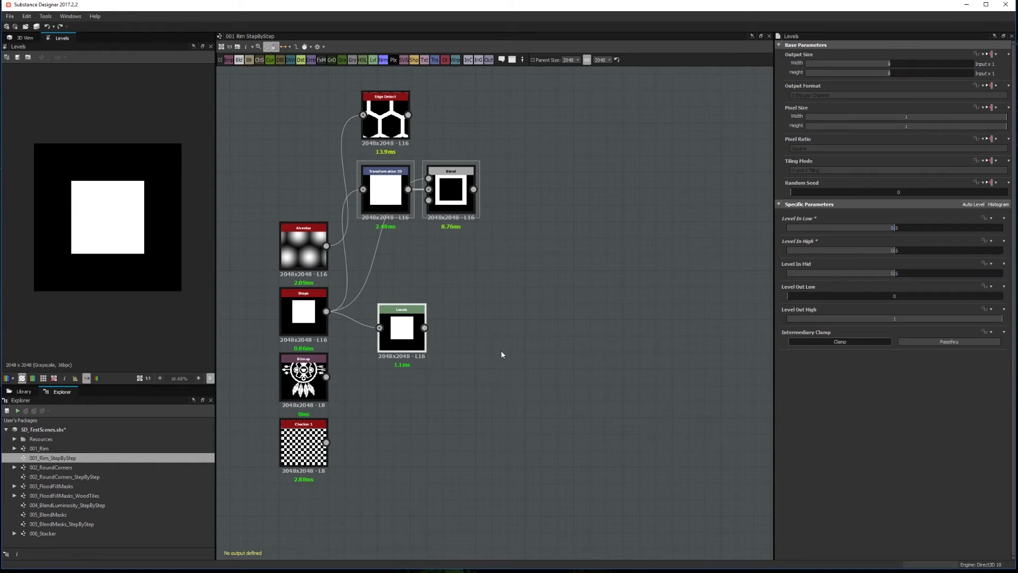
Add a Blur node fed by the Levels output
{"action": "key", "text": "space"}
{"action": "type", "text": "bl"}
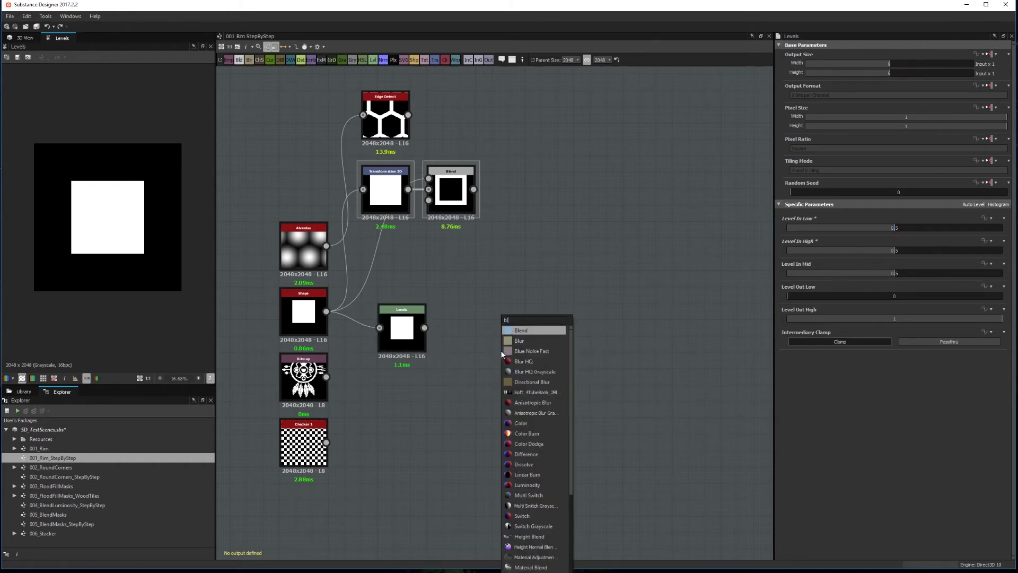
{"action": "key", "text": "Down"}
{"action": "key", "text": "Return"}
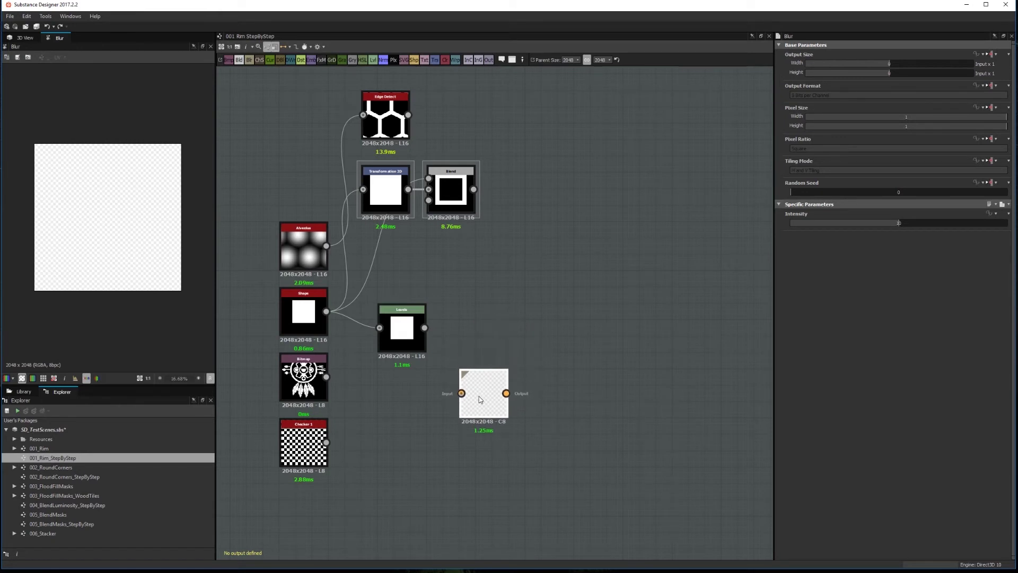
{"action": "left_click_drag", "start_coordinate": [424, 328], "coordinate": [461, 393]}
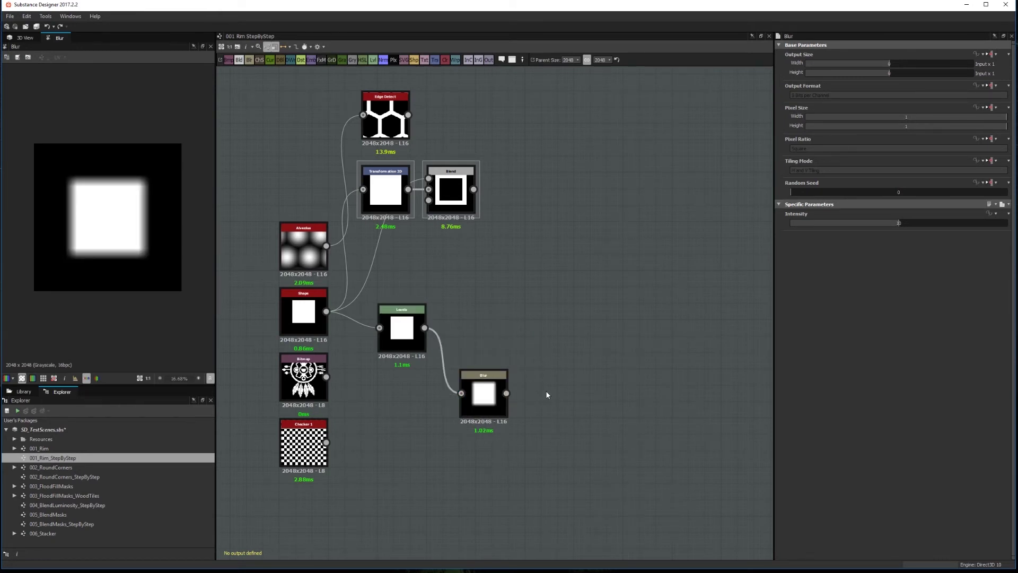
Add a second Levels node after the Blur and pull its white point in
{"action": "key", "text": "space"}
{"action": "type", "text": "lev"}
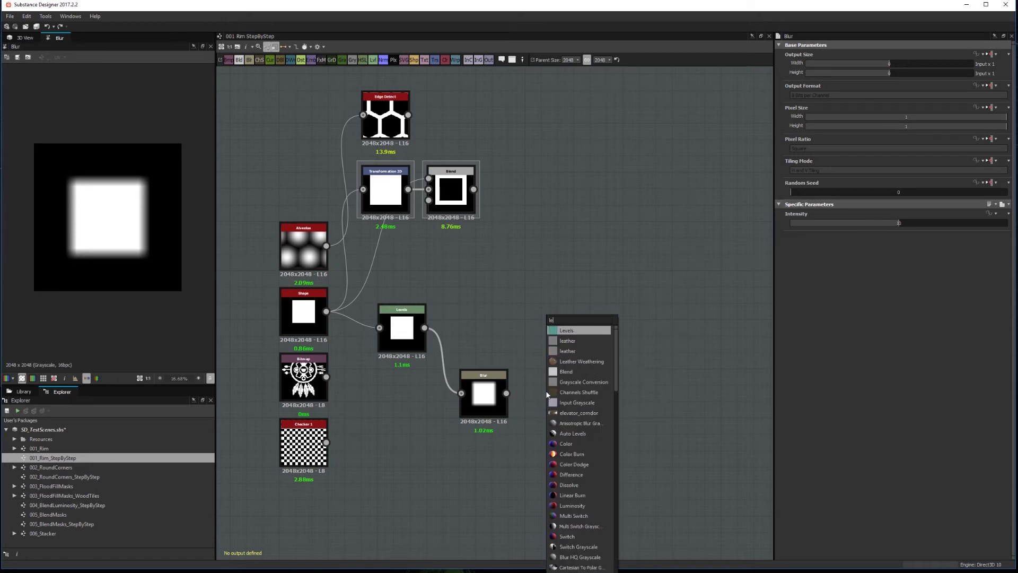
{"action": "key", "text": "Return"}
{"action": "mouse_move", "coordinate": [547, 395]}
{"action": "left_mouse_down"}
{"action": "mouse_move", "coordinate": [564, 395]}
{"action": "mouse_move", "coordinate": [530, 394]}
{"action": "mouse_move", "coordinate": [544, 393]}
{"action": "left_mouse_up"}
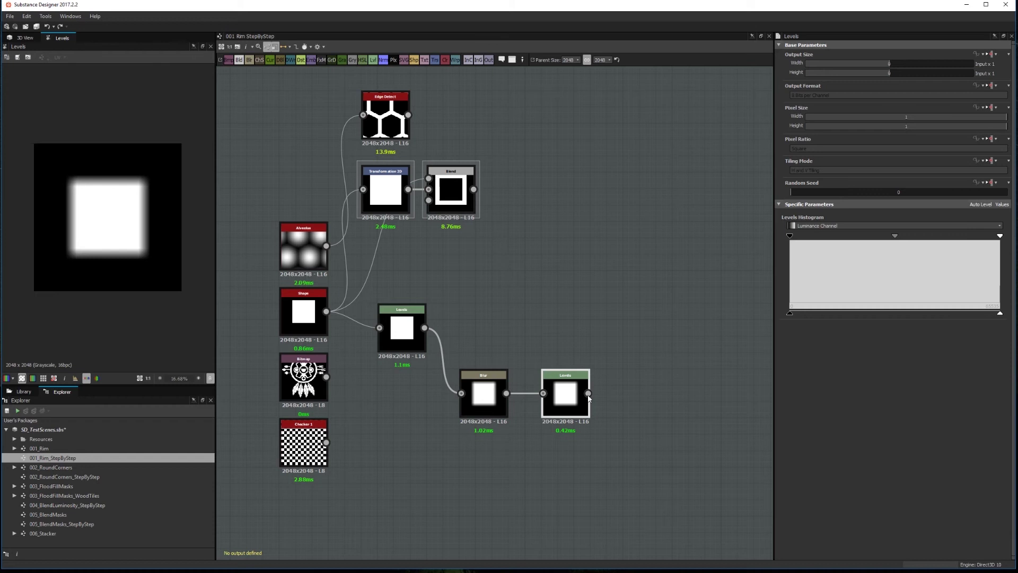
{"action": "left_click_drag", "start_coordinate": [1000, 236], "coordinate": [771, 242]}
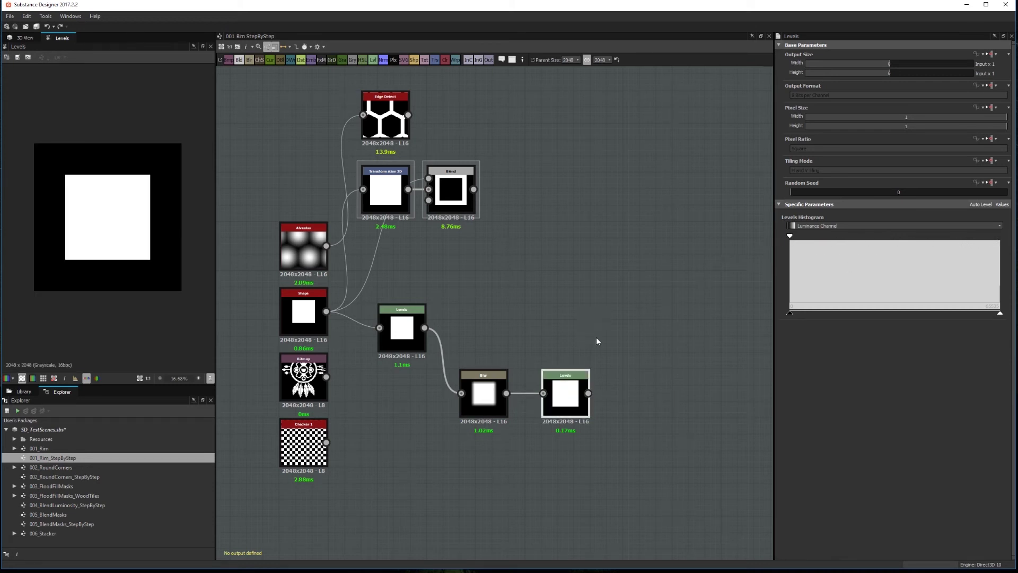
Subtract the second Levels from the first in a Blend and raise Blur Intensity to about 12.9
{"action": "key", "text": "space"}
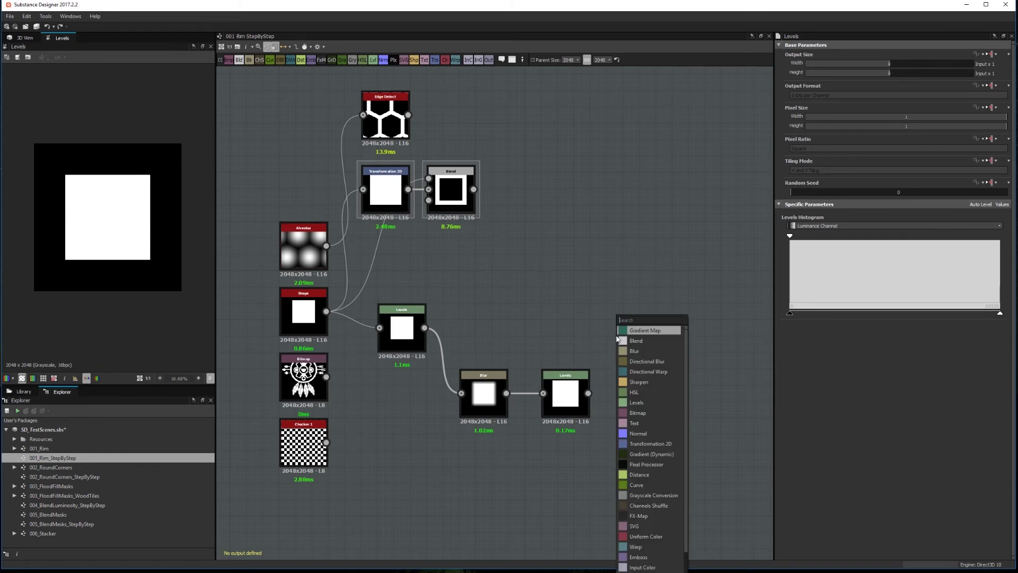
{"action": "type", "text": "b"}
{"action": "key", "text": "Return"}
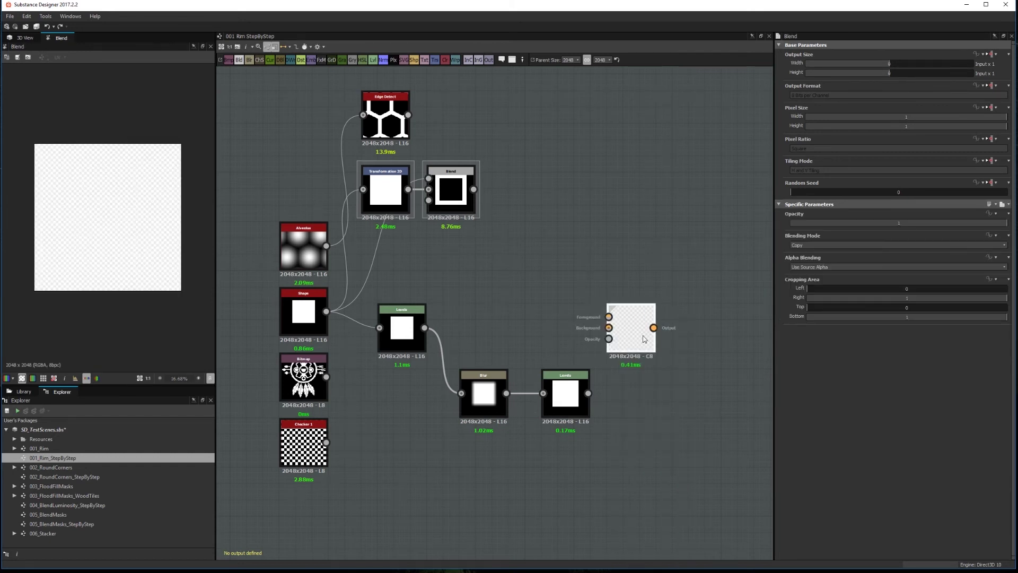
{"action": "left_click_drag", "start_coordinate": [424, 327], "coordinate": [641, 316]}
{"action": "left_click_drag", "start_coordinate": [588, 393], "coordinate": [641, 328]}
{"action": "left_click", "coordinate": [802, 245]}
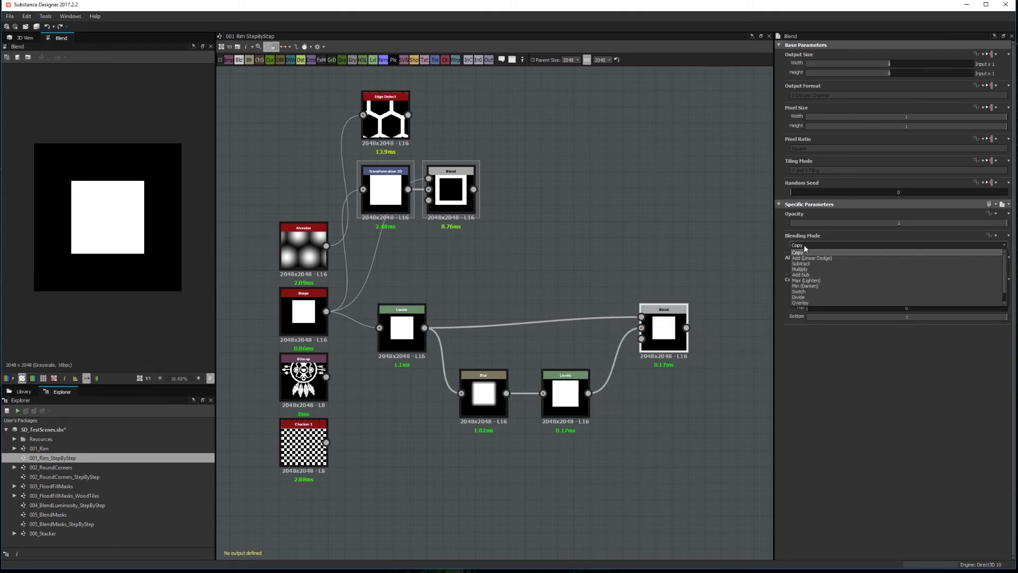
{"action": "left_click", "coordinate": [805, 267]}
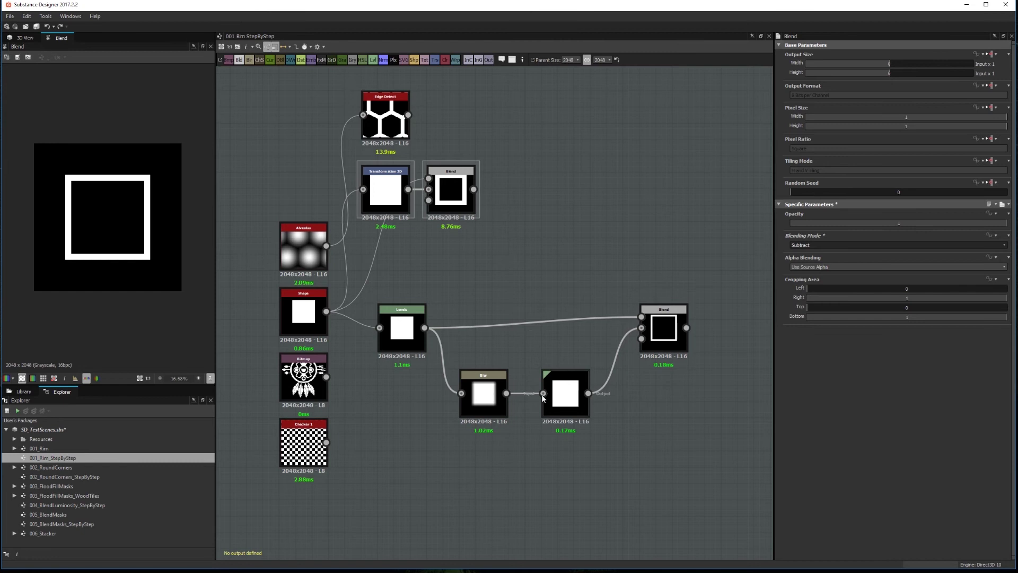
{"action": "left_click", "coordinate": [483, 392]}
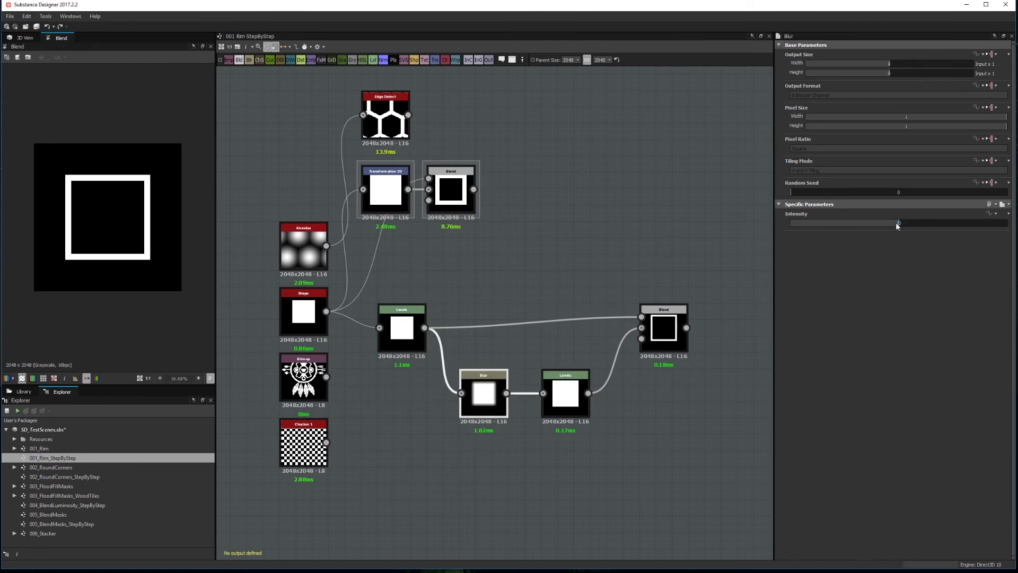
{"action": "left_click_drag", "start_coordinate": [897, 225], "coordinate": [928, 225]}
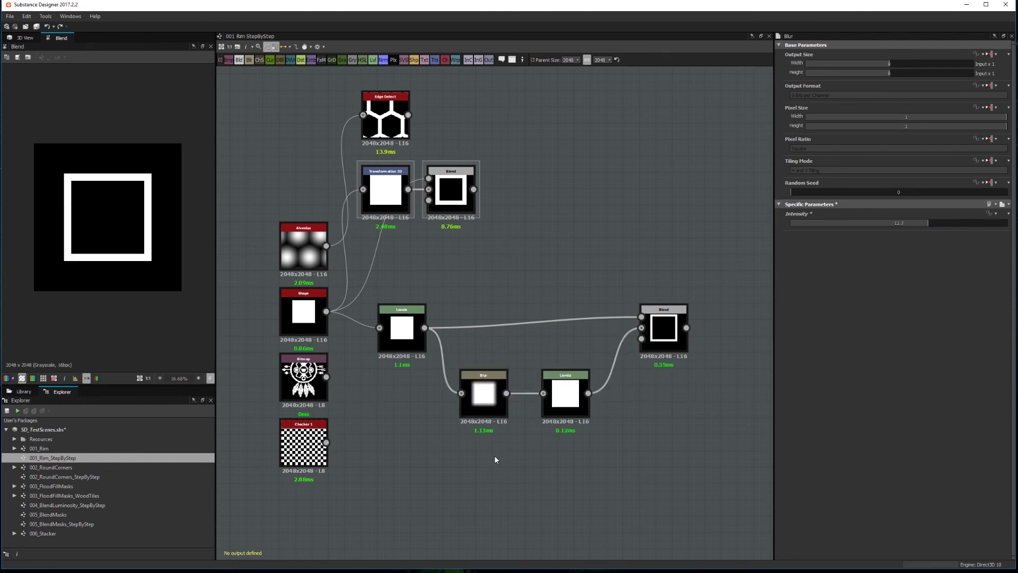
Route Levels through a Blur HQ Grayscale node with Quality 1 and Intensity lowered to 6.67
{"action": "key", "text": "space"}
{"action": "type", "text": "bl"}
{"action": "key", "text": "Down"}
{"action": "key", "text": "Down"}
{"action": "key", "text": "Down"}
{"action": "key", "text": "Down"}
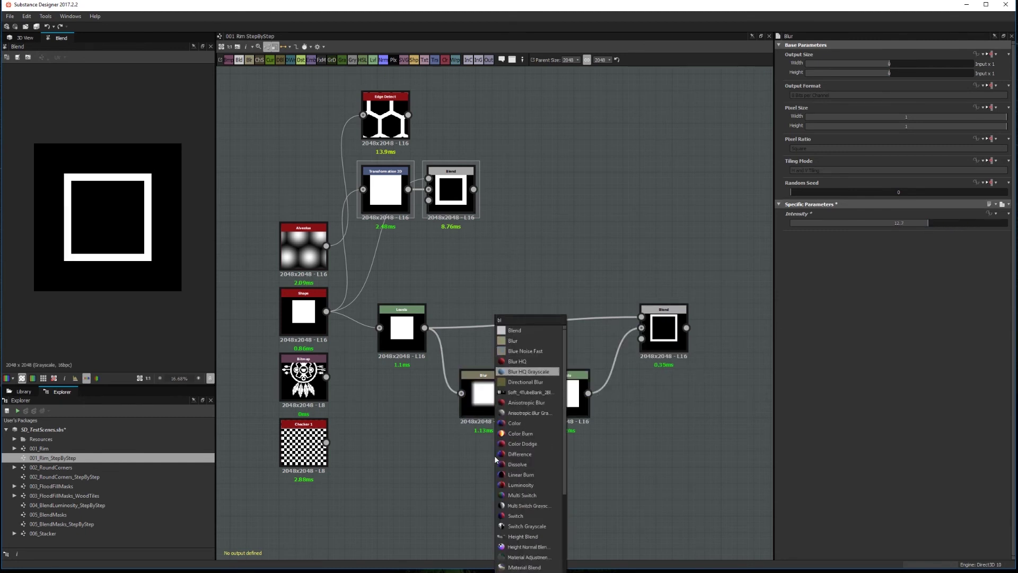
{"action": "key", "text": "Return"}
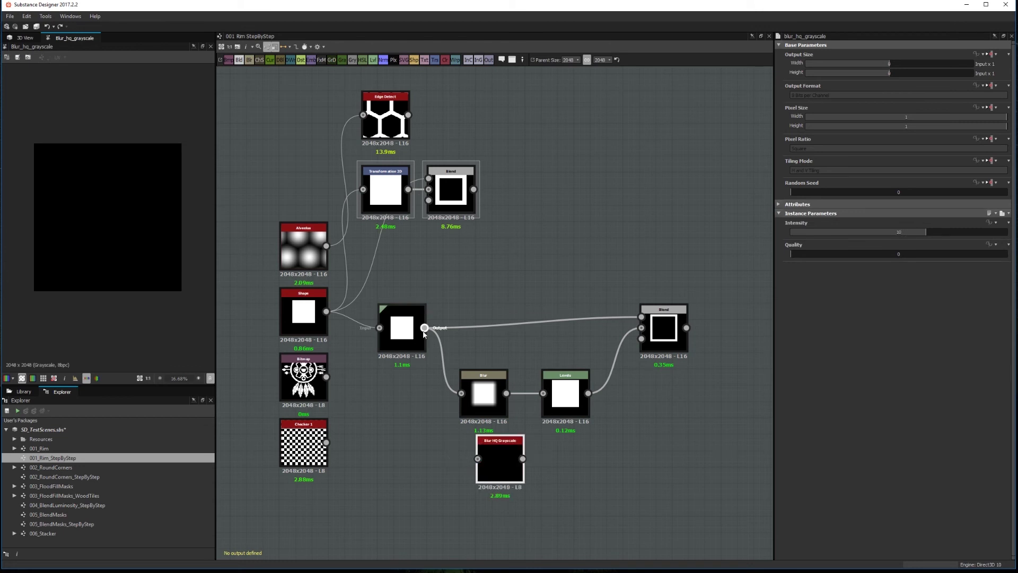
{"action": "left_click_drag", "start_coordinate": [425, 327], "coordinate": [543, 393]}
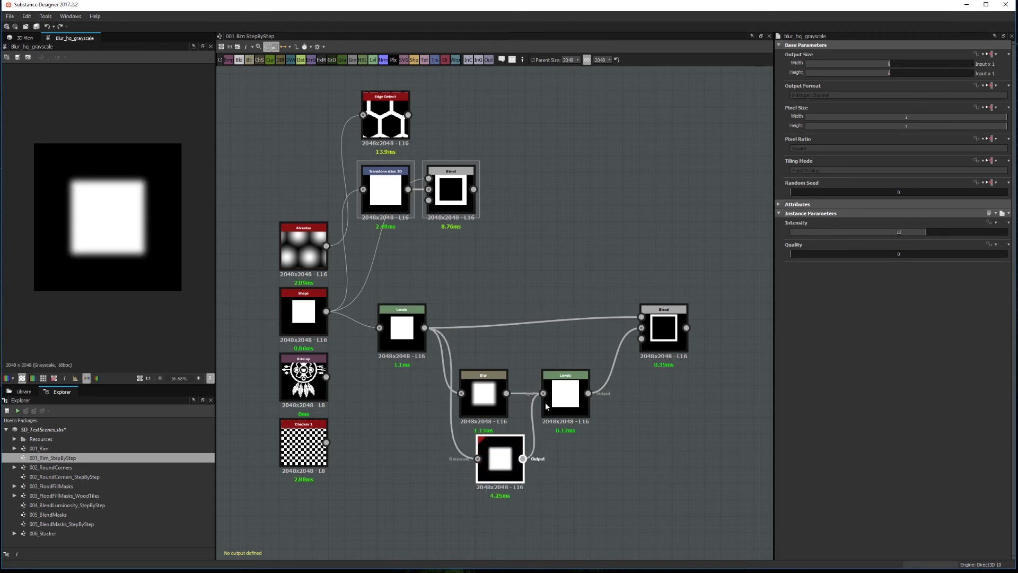
{"action": "left_click_drag", "start_coordinate": [823, 253], "coordinate": [994, 257]}
{"action": "double_click", "coordinate": [664, 328]}
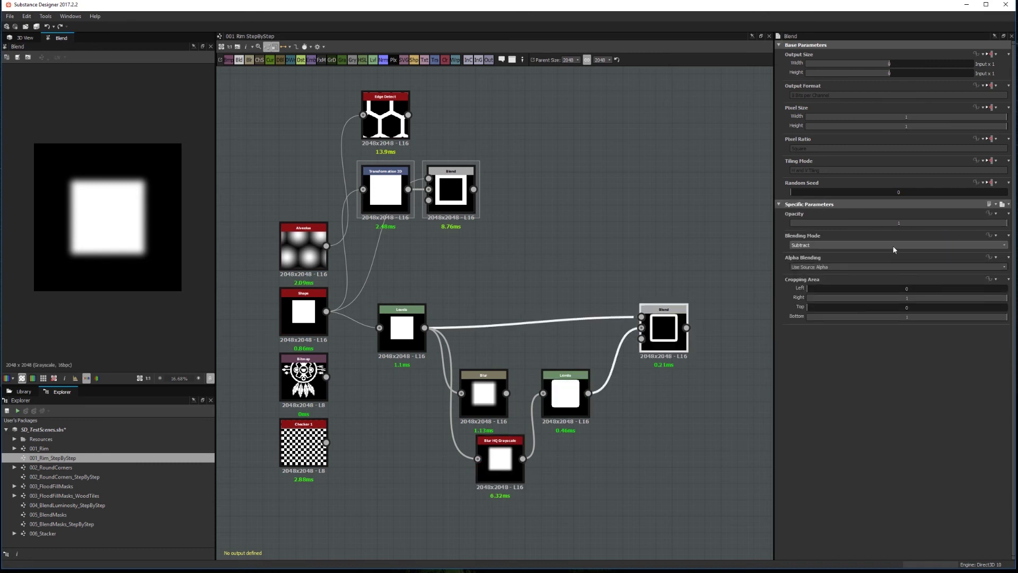
{"action": "left_click", "coordinate": [488, 451]}
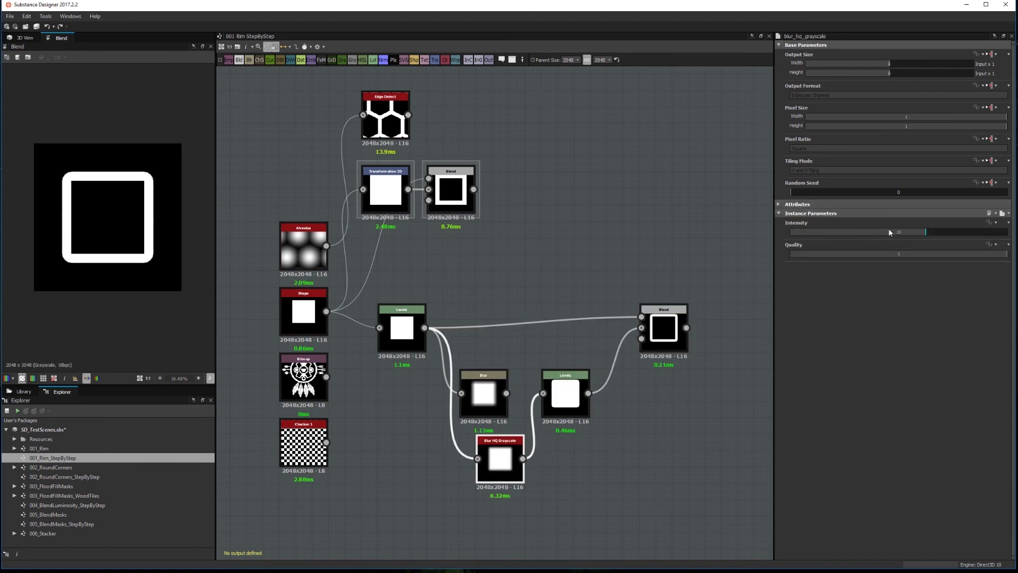
{"action": "mouse_move", "coordinate": [899, 232]}
{"action": "left_mouse_down"}
{"action": "mouse_move", "coordinate": [870, 232]}
{"action": "mouse_move", "coordinate": [908, 232]}
{"action": "left_mouse_up"}
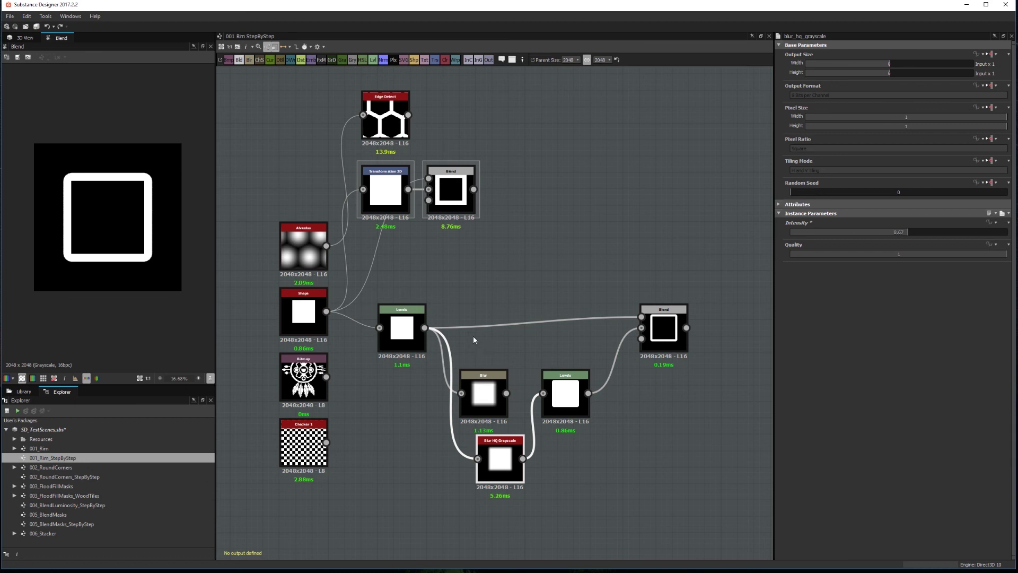
Connect Alveolus to the first Levels node and preview the Edge Detect and Blend results
{"action": "left_click_drag", "start_coordinate": [326, 246], "coordinate": [379, 327]}
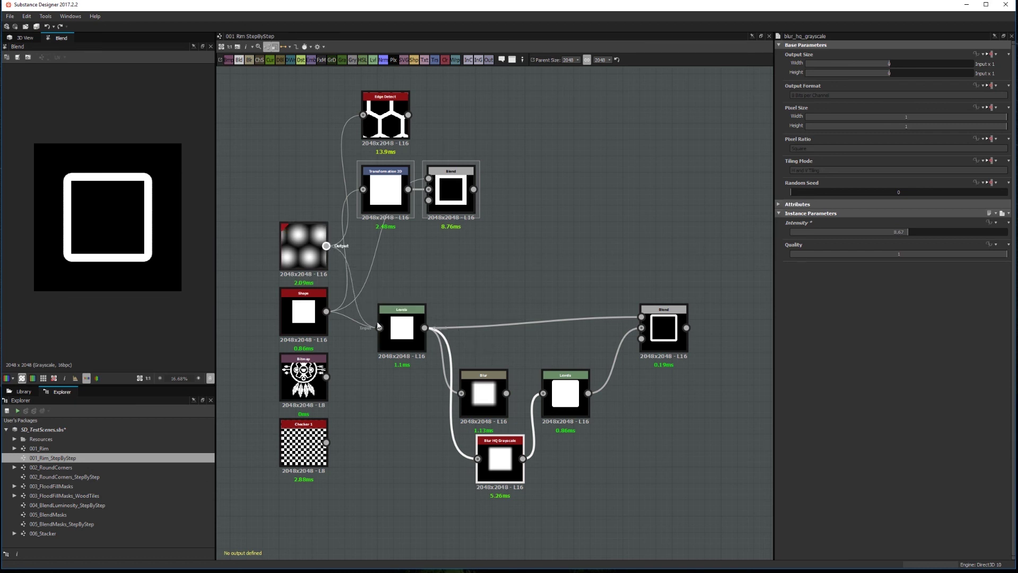
{"action": "double_click", "coordinate": [397, 129]}
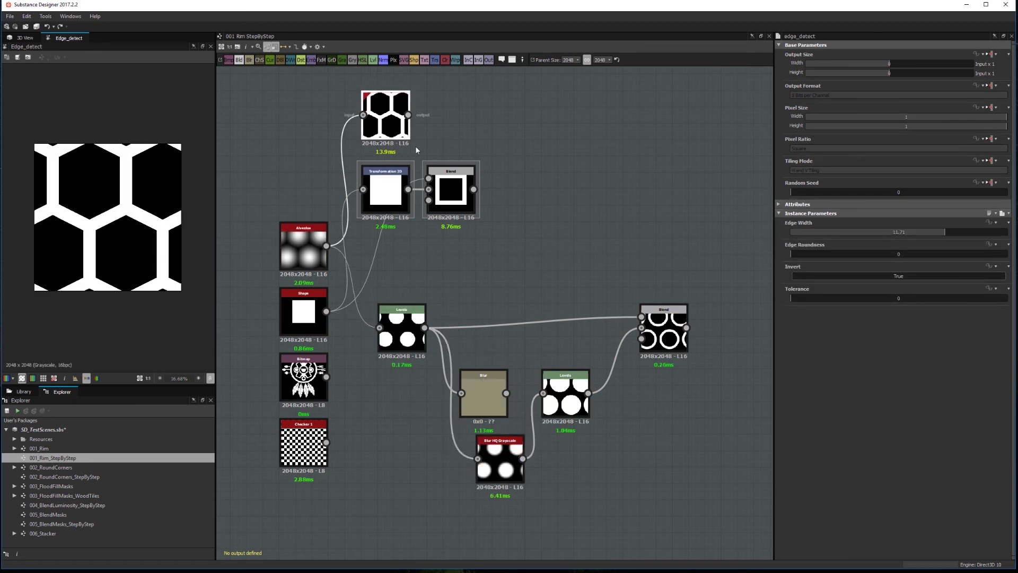
{"action": "double_click", "coordinate": [664, 331]}
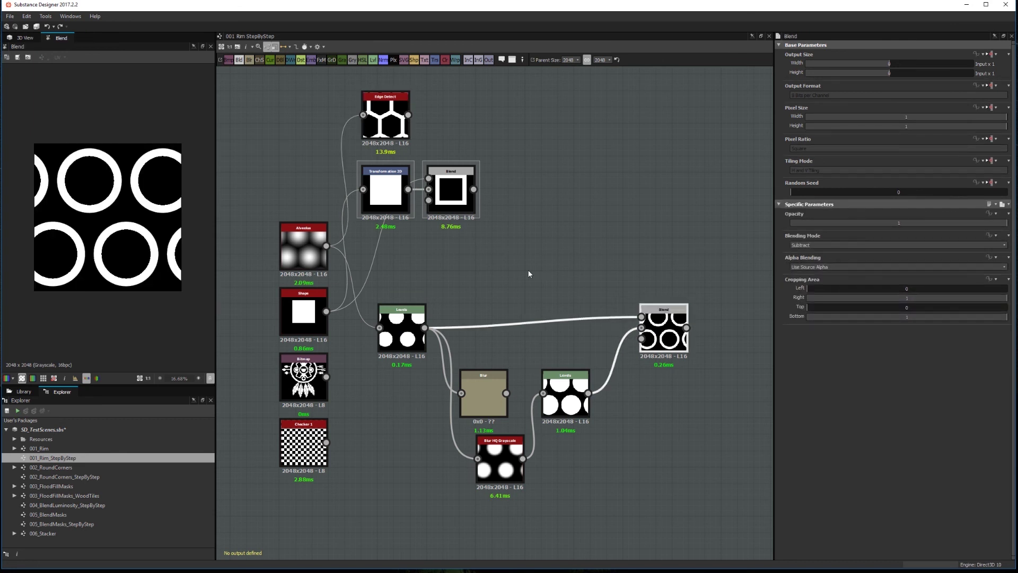